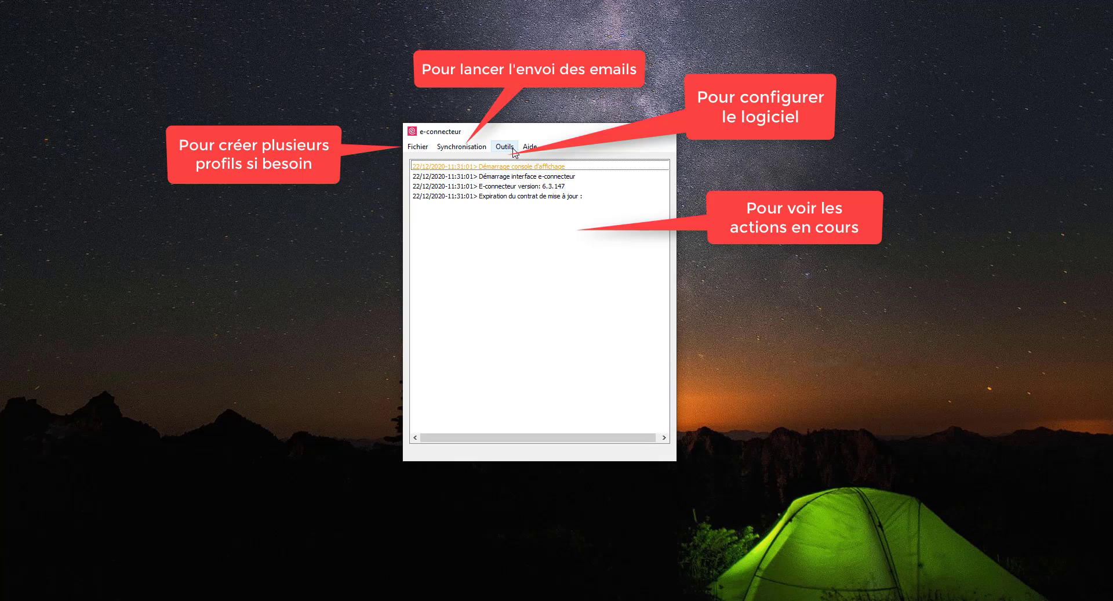
Step: Open the e-connecteur configuration and review the URL and secret key in the E-commerce settings
{"action": "left_click", "coordinate": [513, 150]}
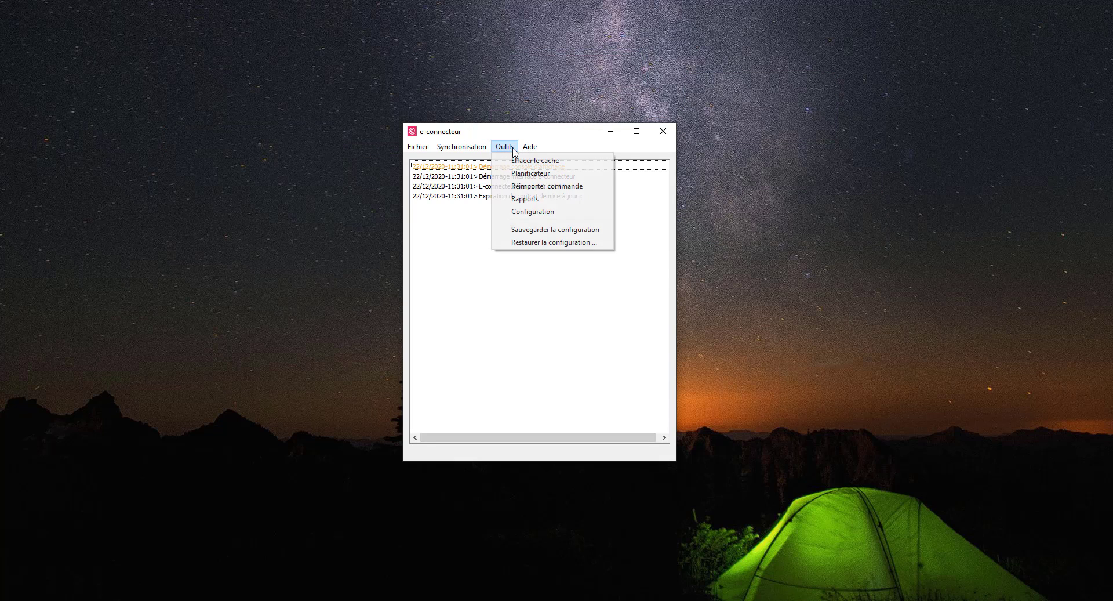
{"action": "left_click", "coordinate": [545, 212]}
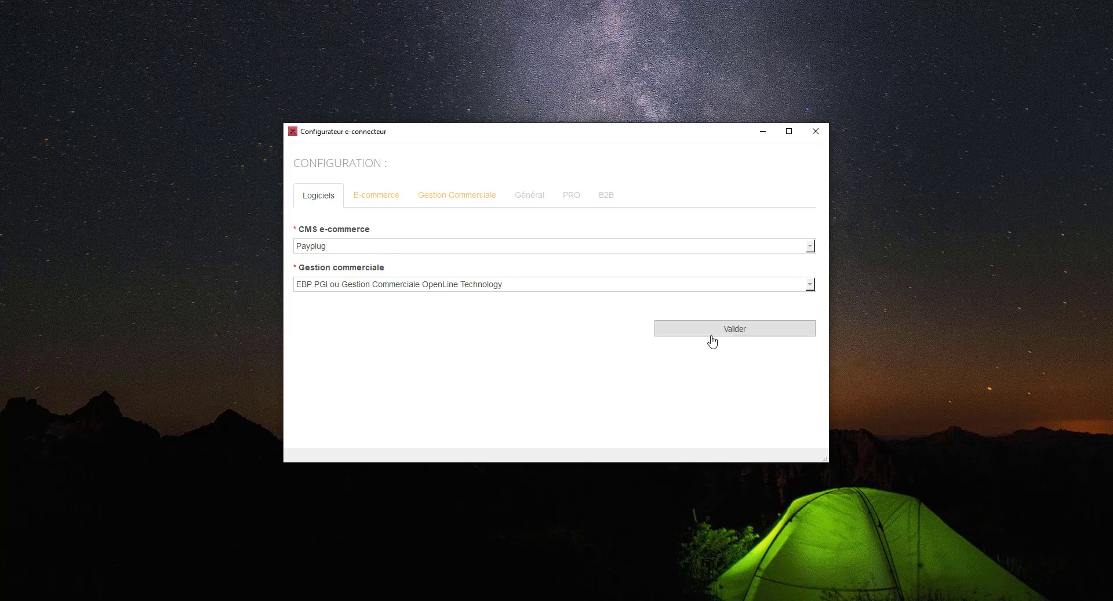
{"action": "left_click", "coordinate": [380, 202]}
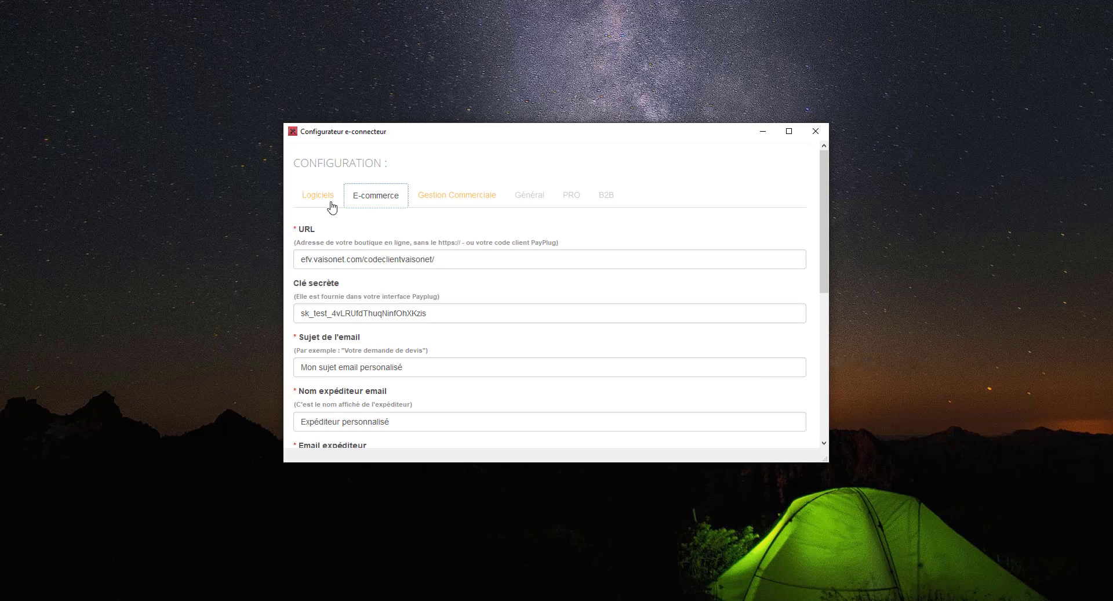
{"action": "left_click_drag", "start_coordinate": [451, 259], "coordinate": [300, 261]}
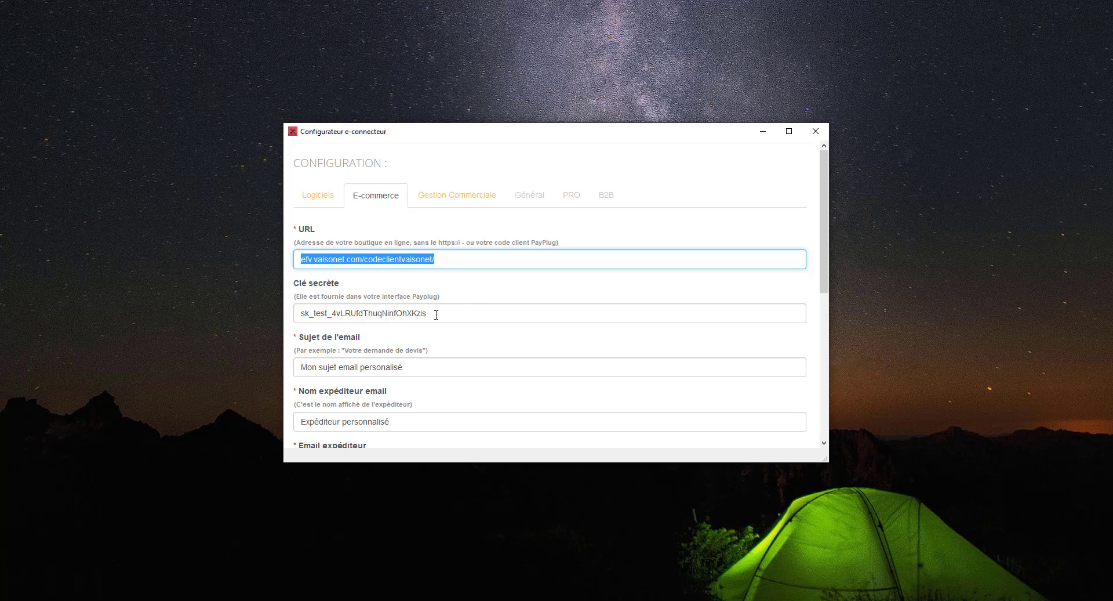
{"action": "left_click_drag", "start_coordinate": [436, 315], "coordinate": [298, 314]}
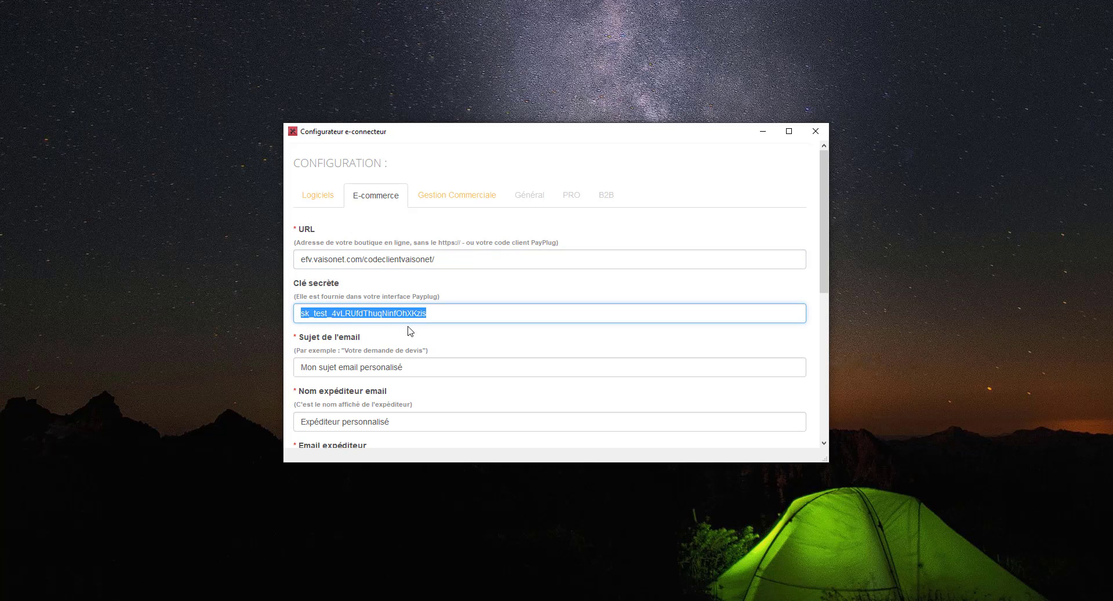
Step: Review the email subject, sender name, sender email and SMTP server settings in the E-commerce configuration
{"action": "scroll", "coordinate": [410, 330], "scroll_direction": "down", "scroll_amount": 1}
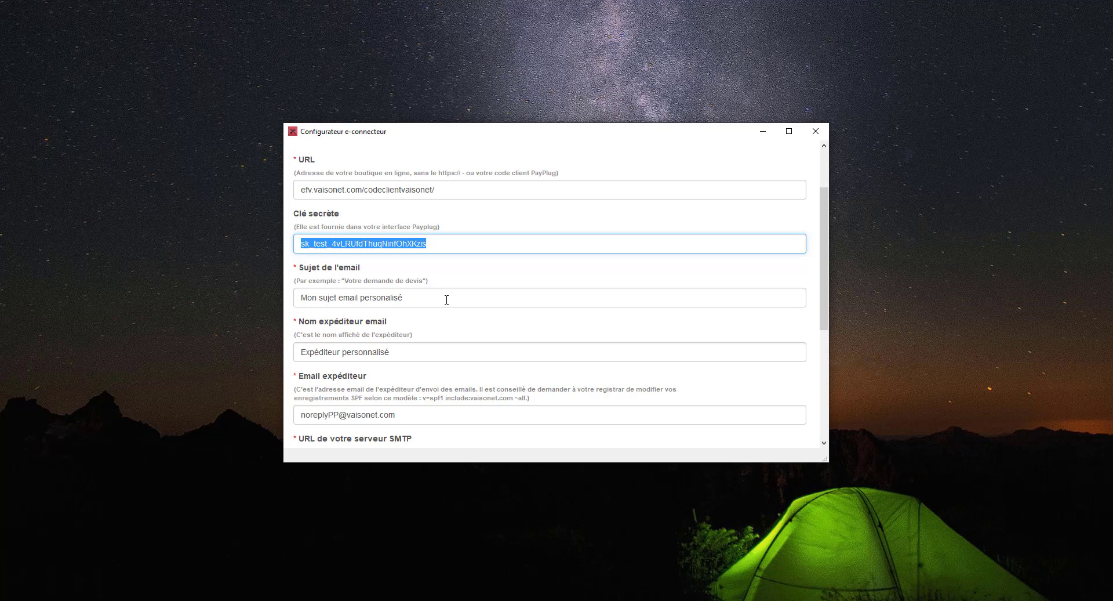
{"action": "left_click_drag", "start_coordinate": [438, 299], "coordinate": [299, 299]}
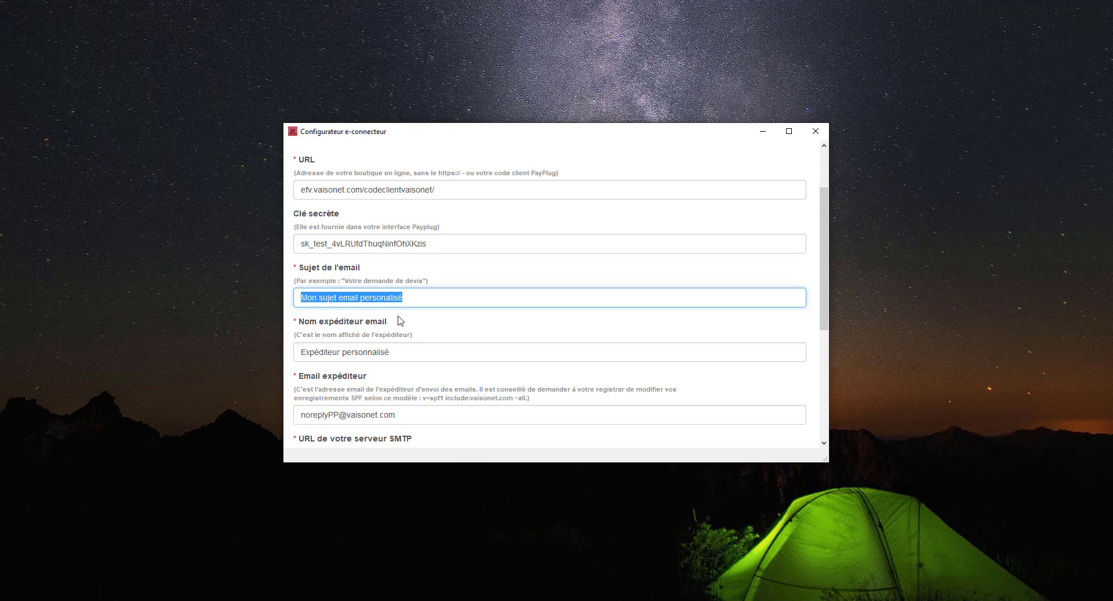
{"action": "scroll", "coordinate": [397, 313], "scroll_direction": "down", "scroll_amount": 1}
{"action": "left_click_drag", "start_coordinate": [402, 316], "coordinate": [303, 325]}
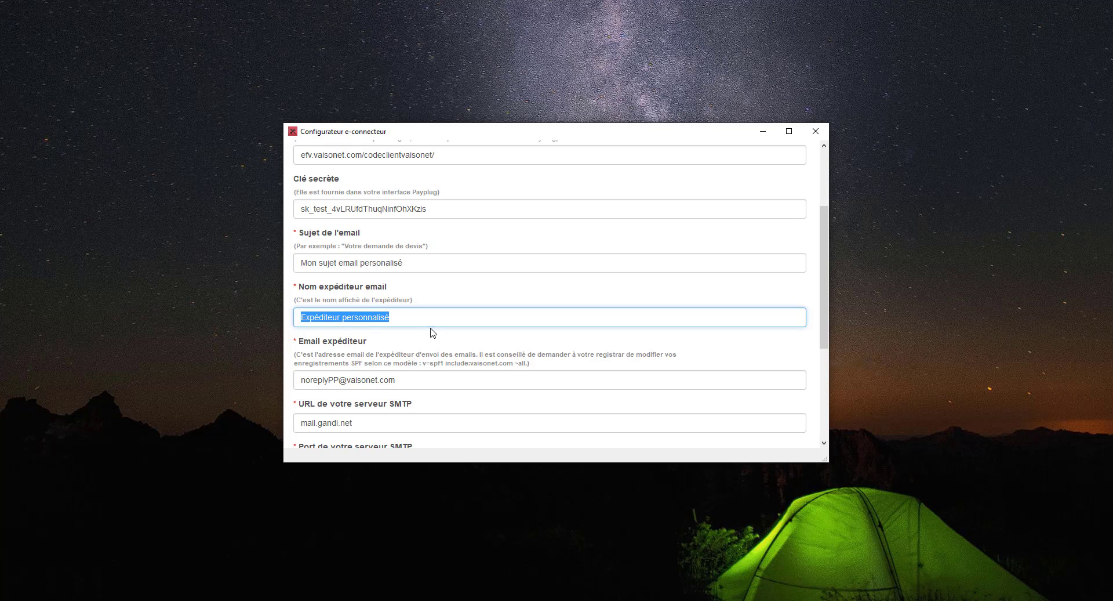
{"action": "left_click_drag", "start_coordinate": [411, 380], "coordinate": [301, 381]}
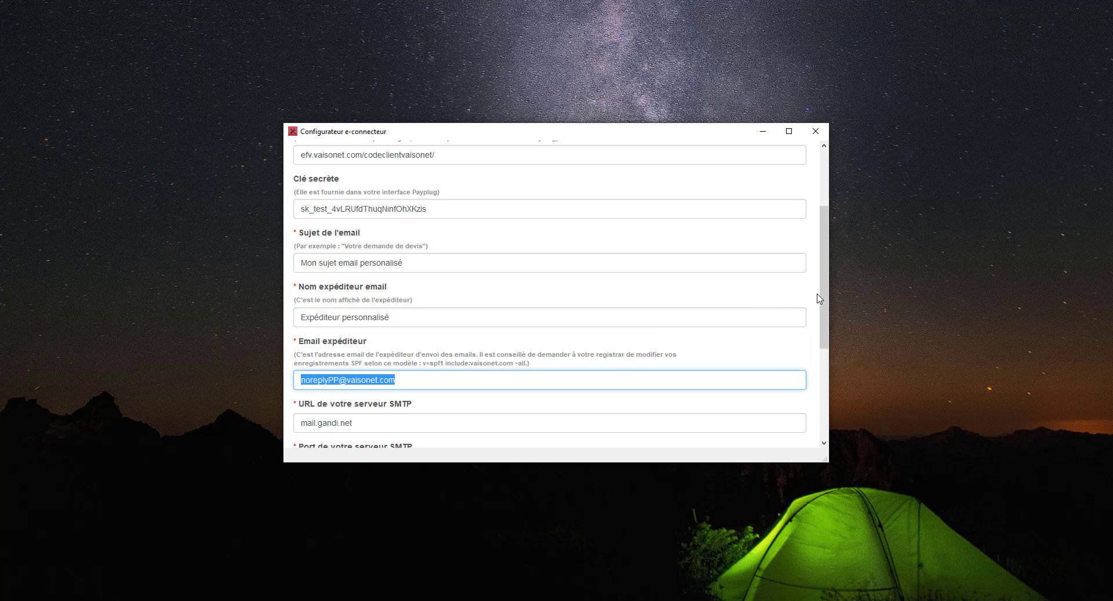
{"action": "left_click_drag", "start_coordinate": [828, 312], "coordinate": [826, 384]}
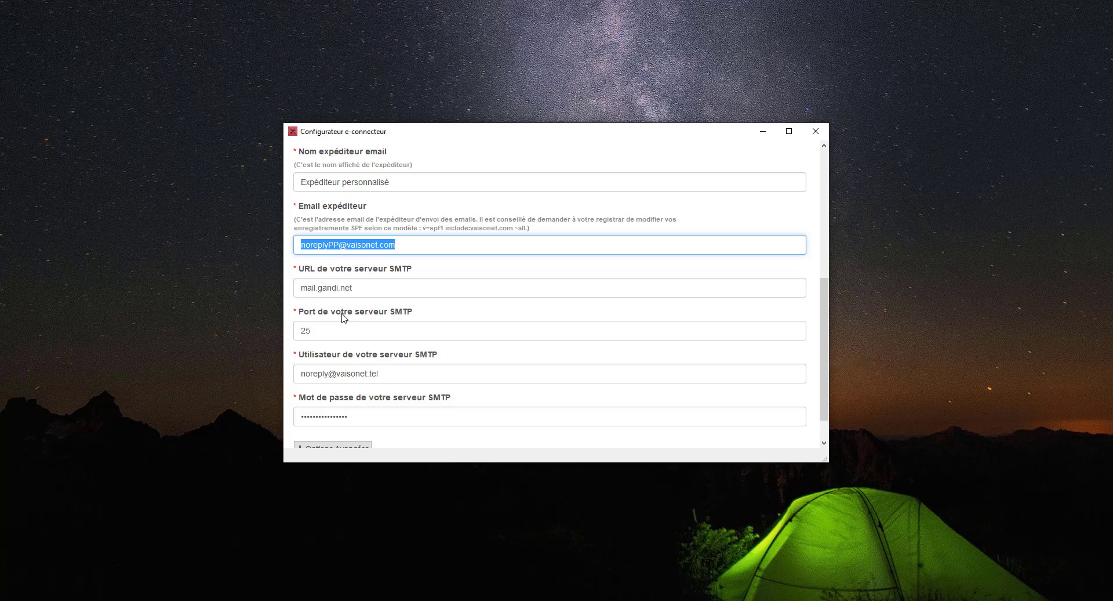
{"action": "scroll", "coordinate": [457, 283], "scroll_direction": "up", "scroll_amount": 4}
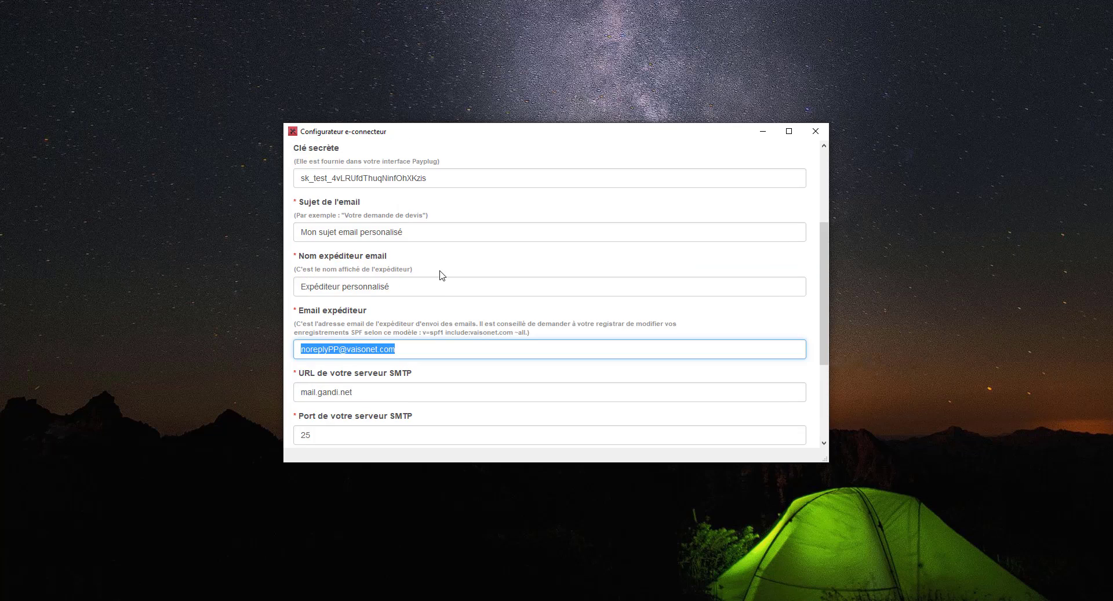
Step: In the Gestion Commerciale settings, choose allo.ebp from Documents as the EBP file to use
{"action": "left_click", "coordinate": [445, 195]}
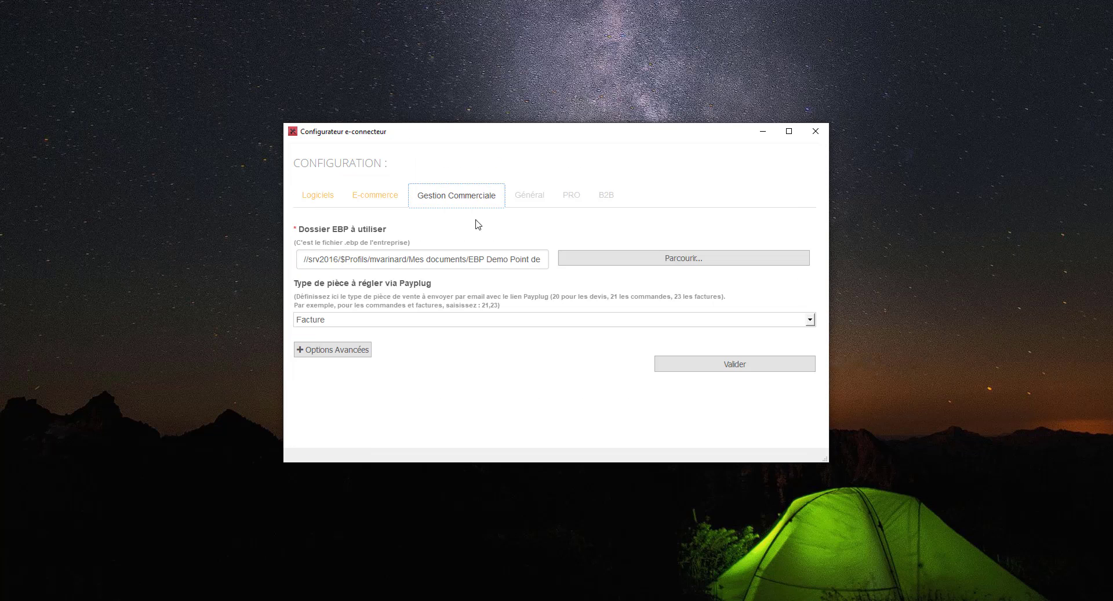
{"action": "left_click", "coordinate": [620, 264]}
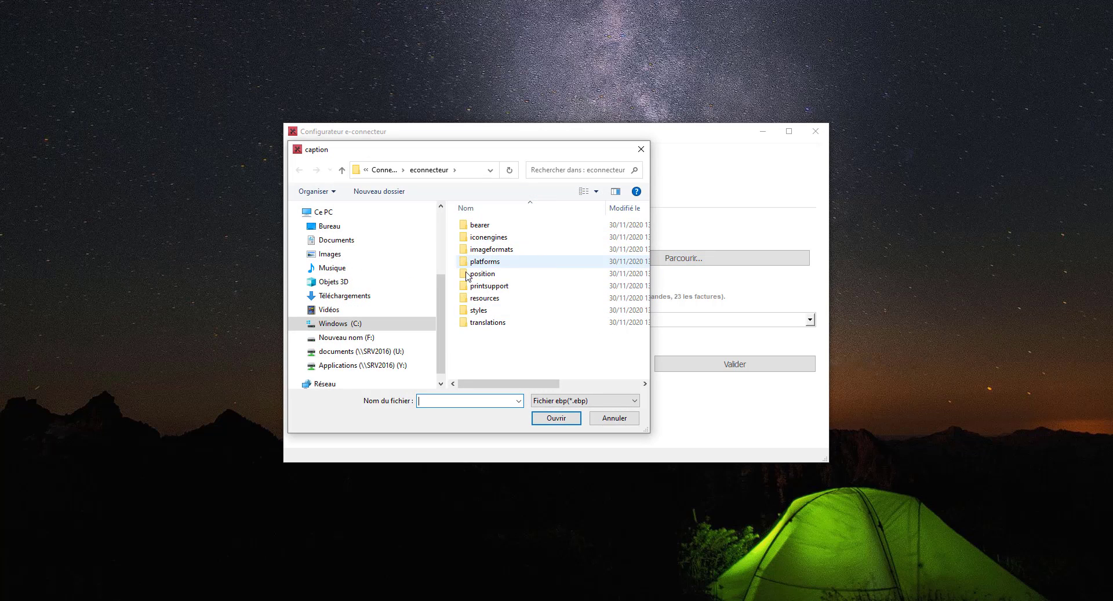
{"action": "left_click", "coordinate": [342, 240]}
{"action": "scroll", "coordinate": [512, 287], "scroll_direction": "down", "scroll_amount": 4}
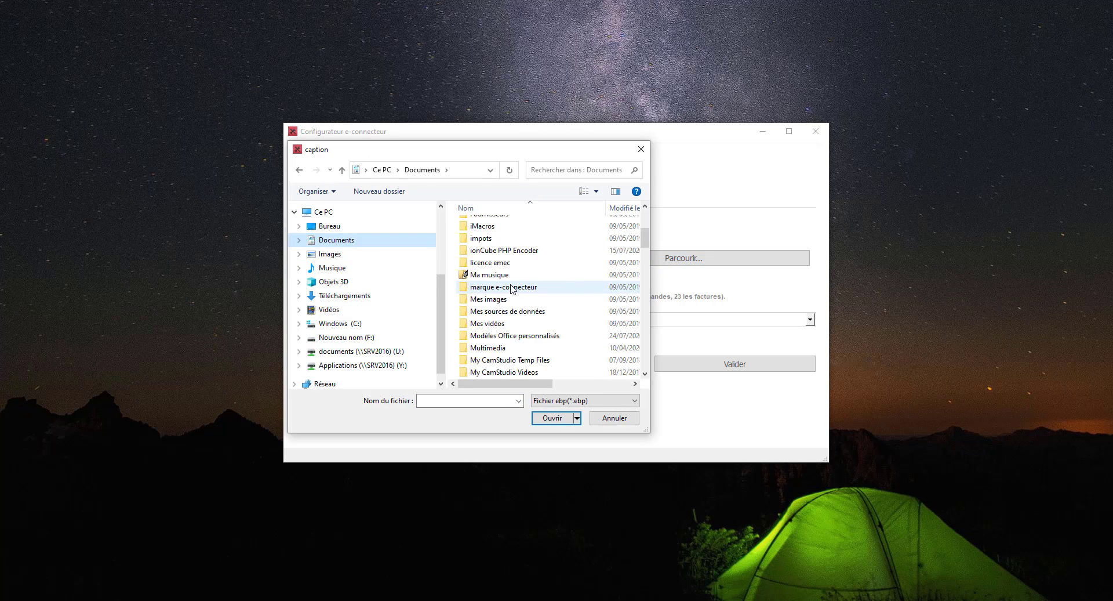
{"action": "scroll", "coordinate": [513, 287], "scroll_direction": "down", "scroll_amount": 10}
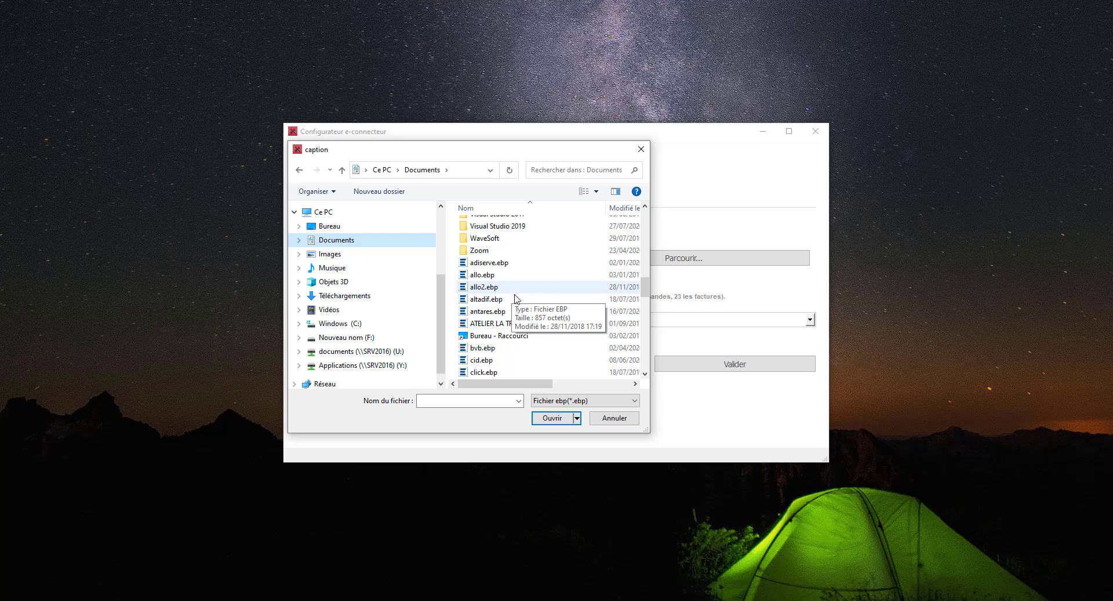
{"action": "left_click", "coordinate": [488, 275]}
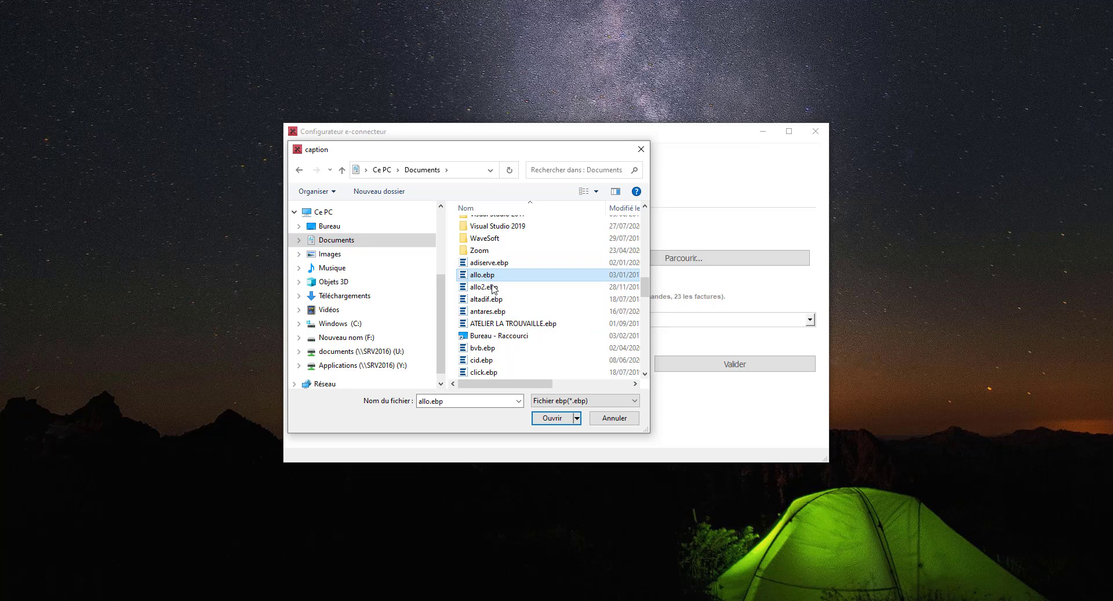
{"action": "left_click", "coordinate": [552, 419]}
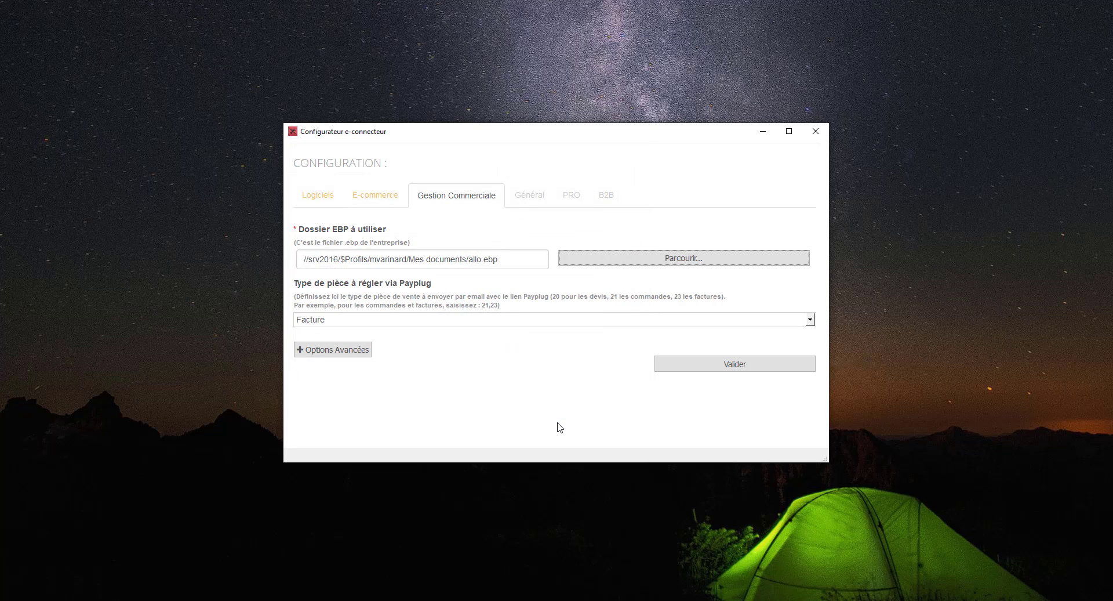
Step: Set the document type payable via Payplug to Commande, validate the settings and close the configurator
{"action": "left_click", "coordinate": [391, 320]}
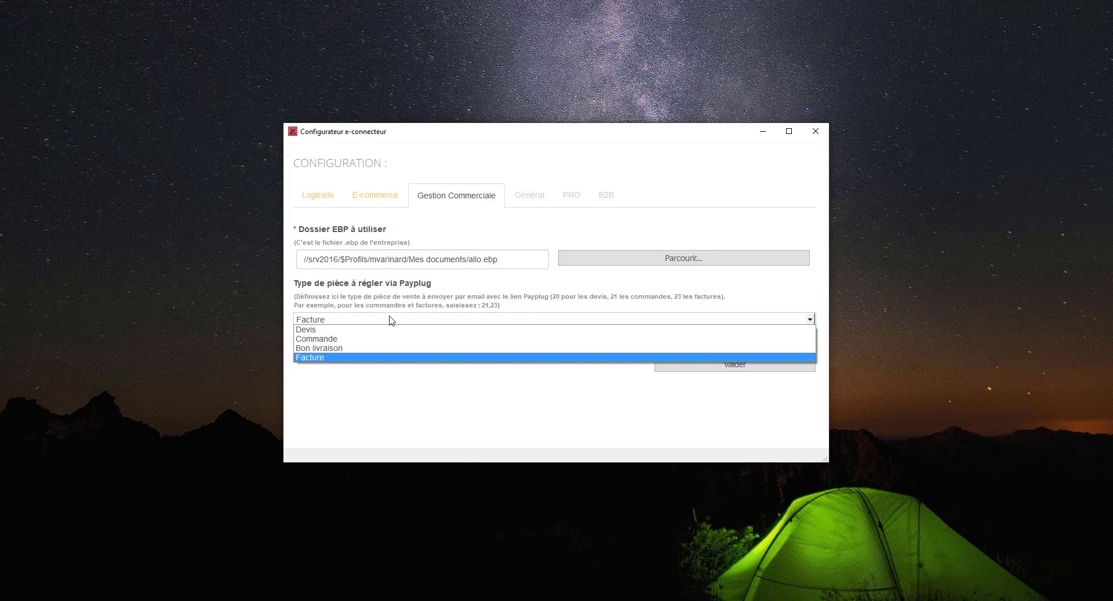
{"action": "left_click", "coordinate": [326, 339]}
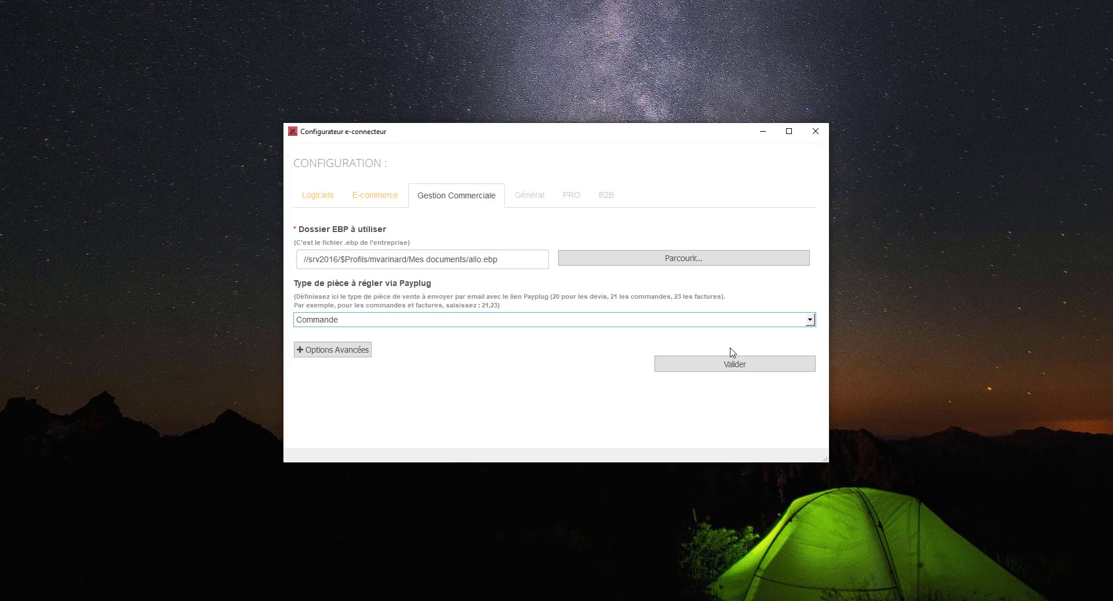
{"action": "left_click", "coordinate": [753, 369]}
{"action": "left_click", "coordinate": [820, 134]}
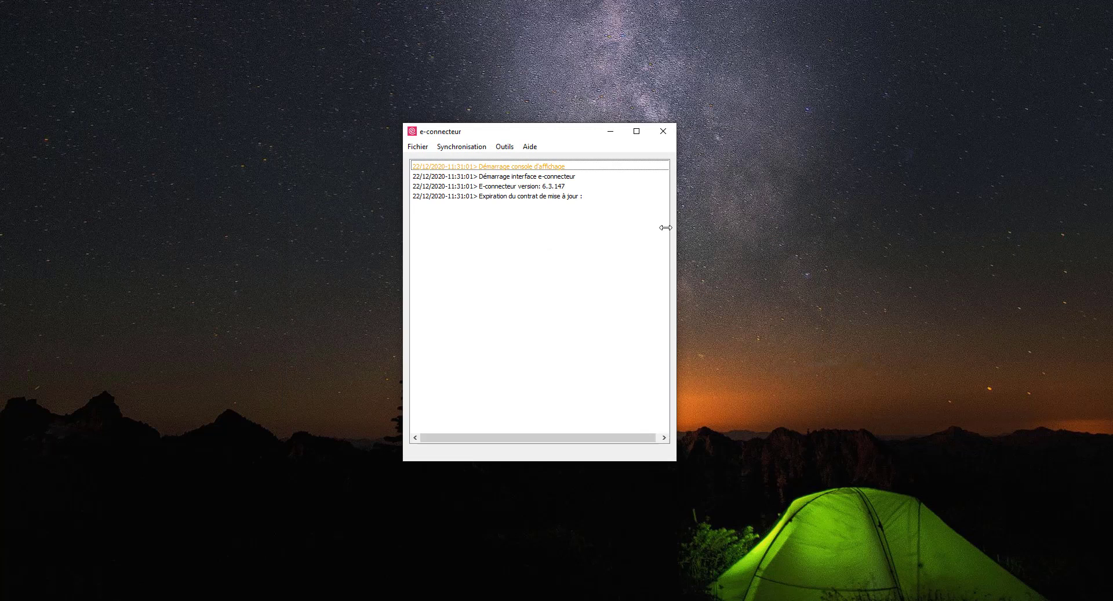
Step: Switch to the Assistance E-connecteur site in the browser and sign in to the member area with the prefilled credentials
{"action": "left_click", "coordinate": [417, 147]}
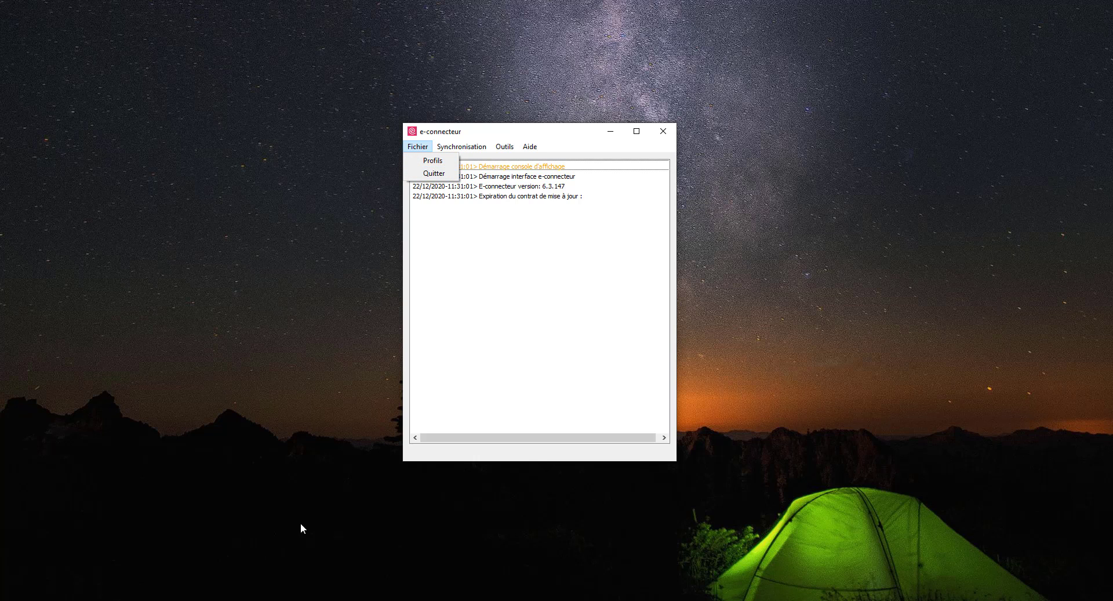
{"action": "key", "text": "alt+Tab"}
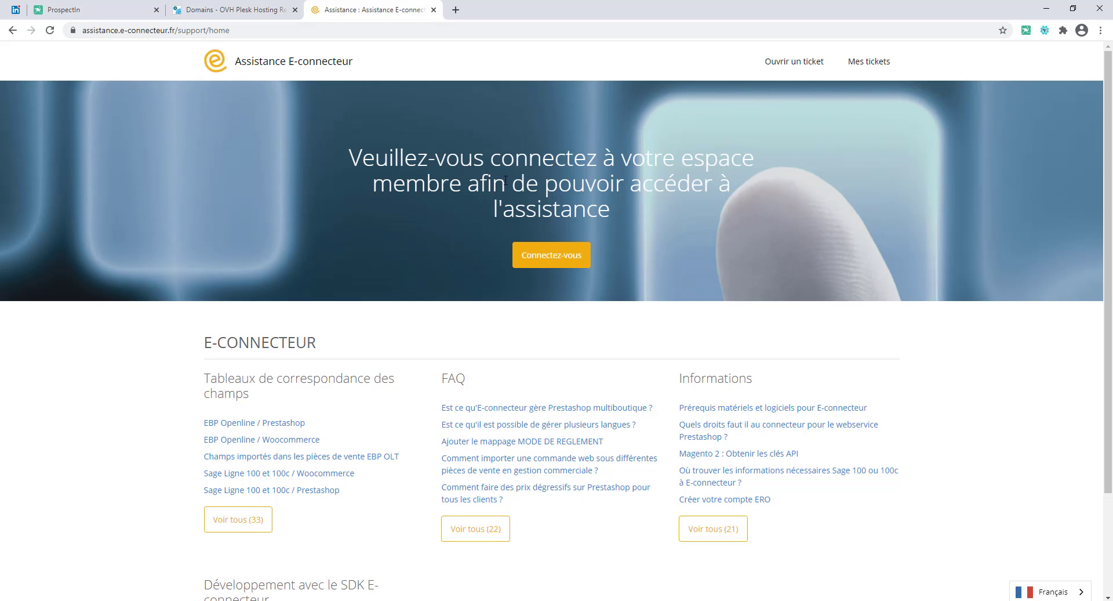
{"action": "left_click", "coordinate": [564, 257]}
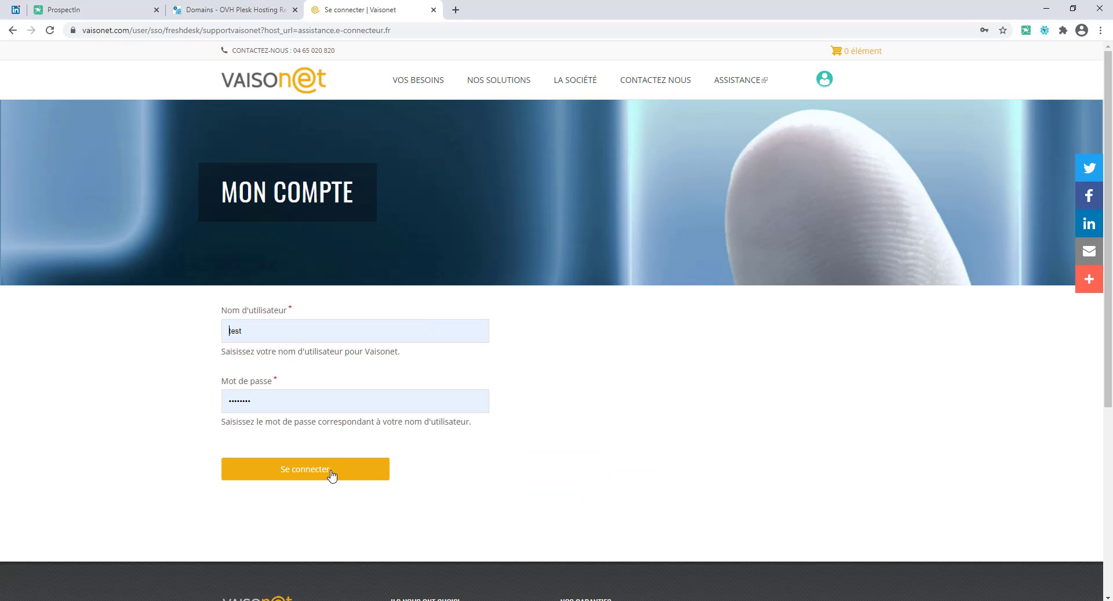
{"action": "left_click", "coordinate": [332, 474]}
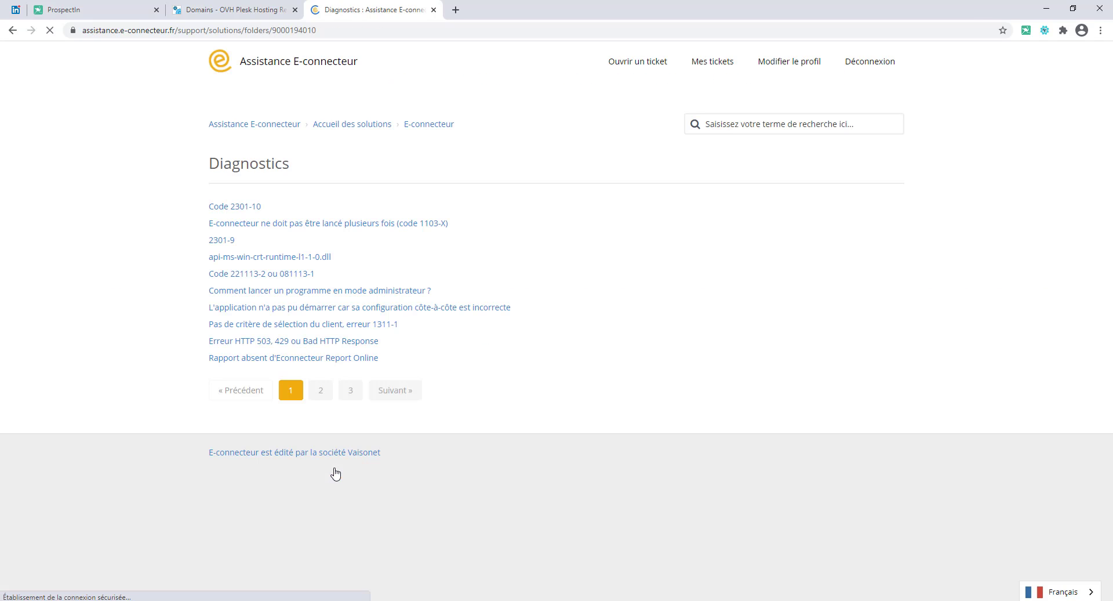
Step: Search the E-connecteur help centre for "payplug"
{"action": "left_click", "coordinate": [728, 131]}
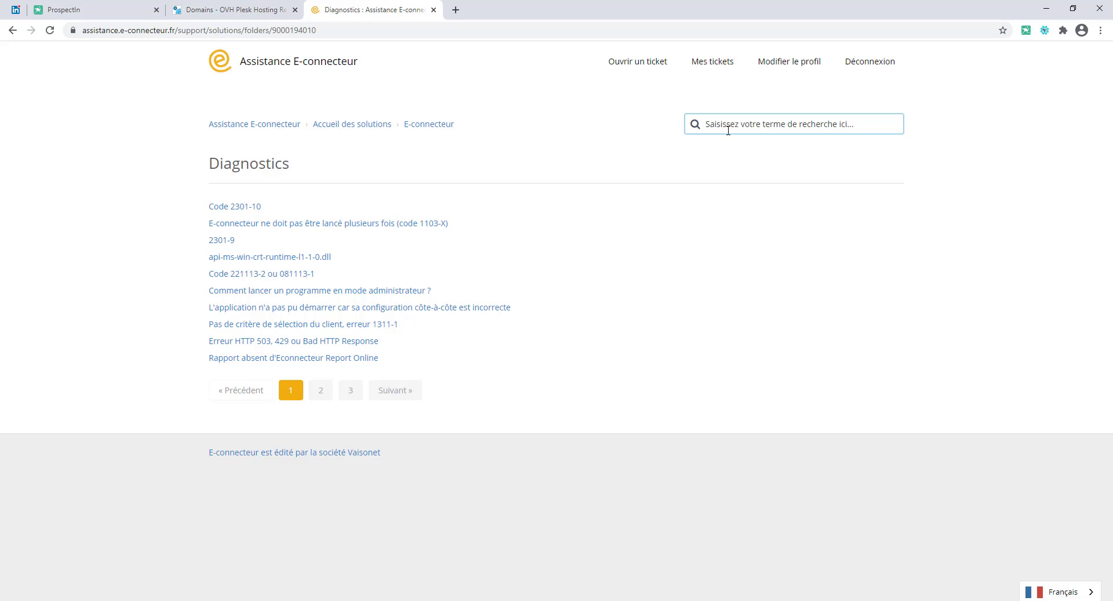
{"action": "type", "text": "pa"}
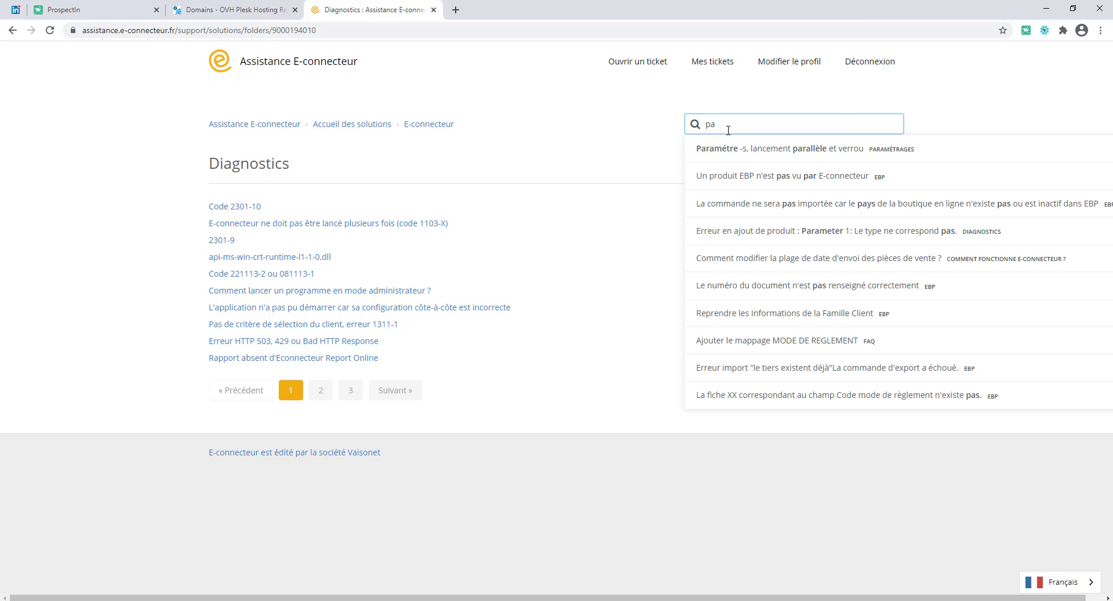
{"action": "type", "text": "yplug"}
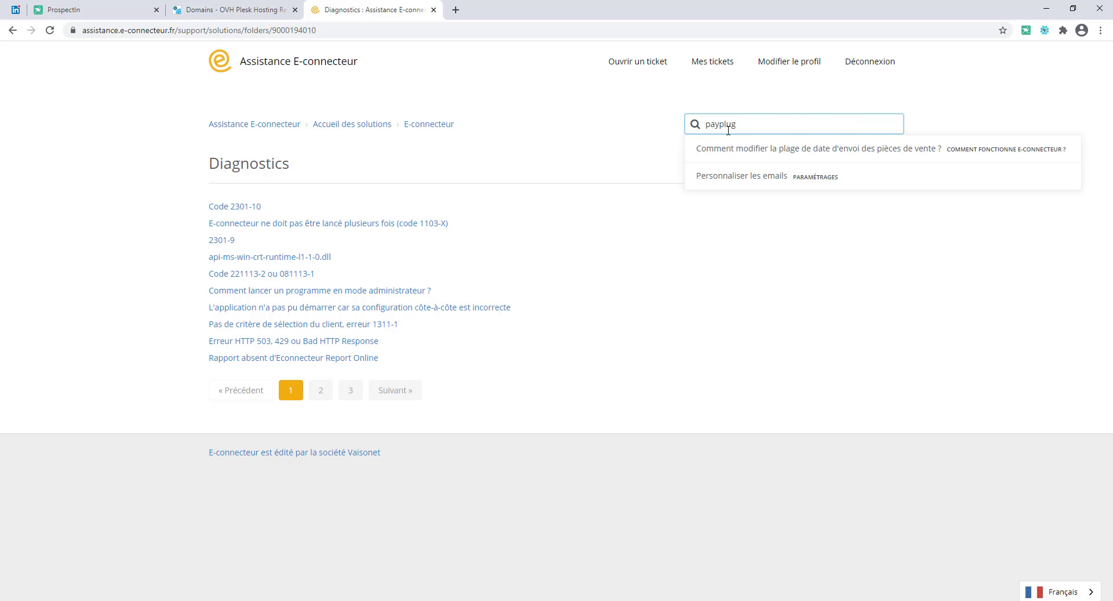
{"action": "key", "text": "Return"}
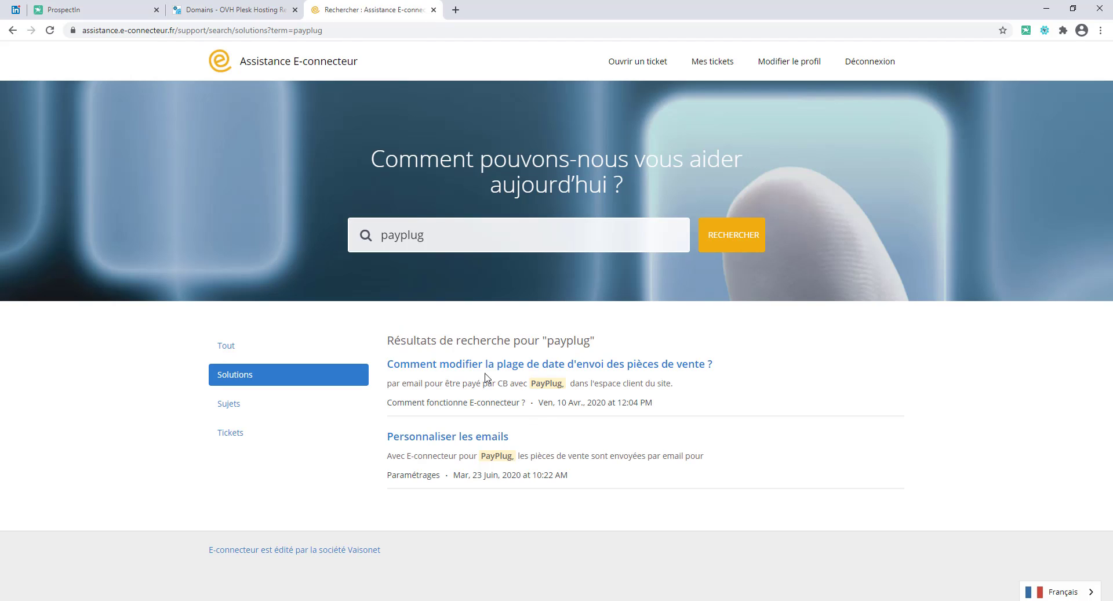
Step: Read the article on changing the date range for sending sales documents, and return to the search results
{"action": "left_click", "coordinate": [528, 373]}
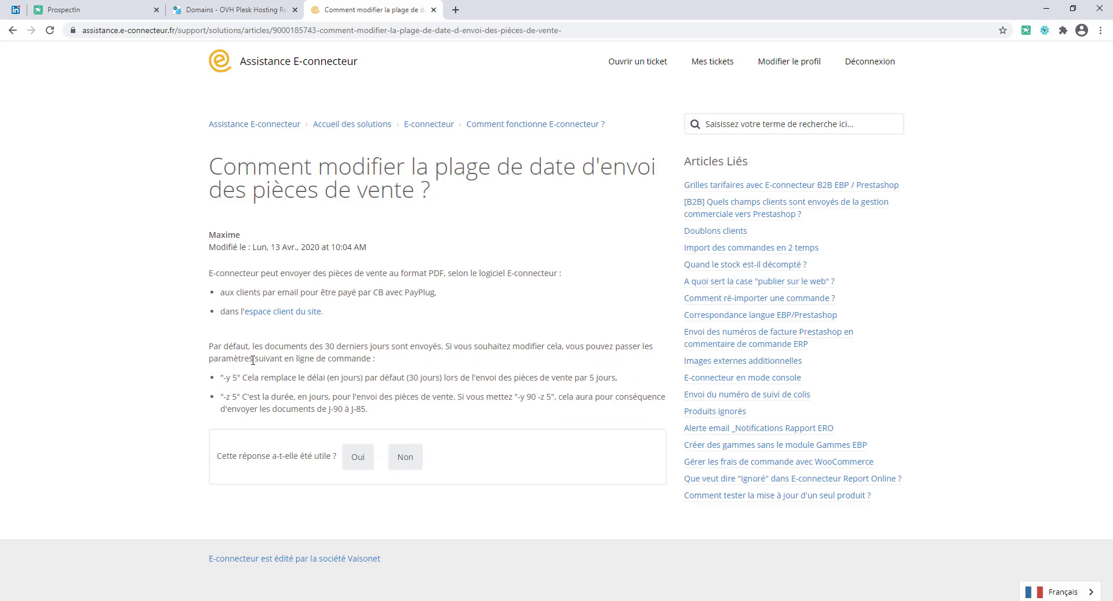
{"action": "left_click_drag", "start_coordinate": [249, 347], "coordinate": [443, 350]}
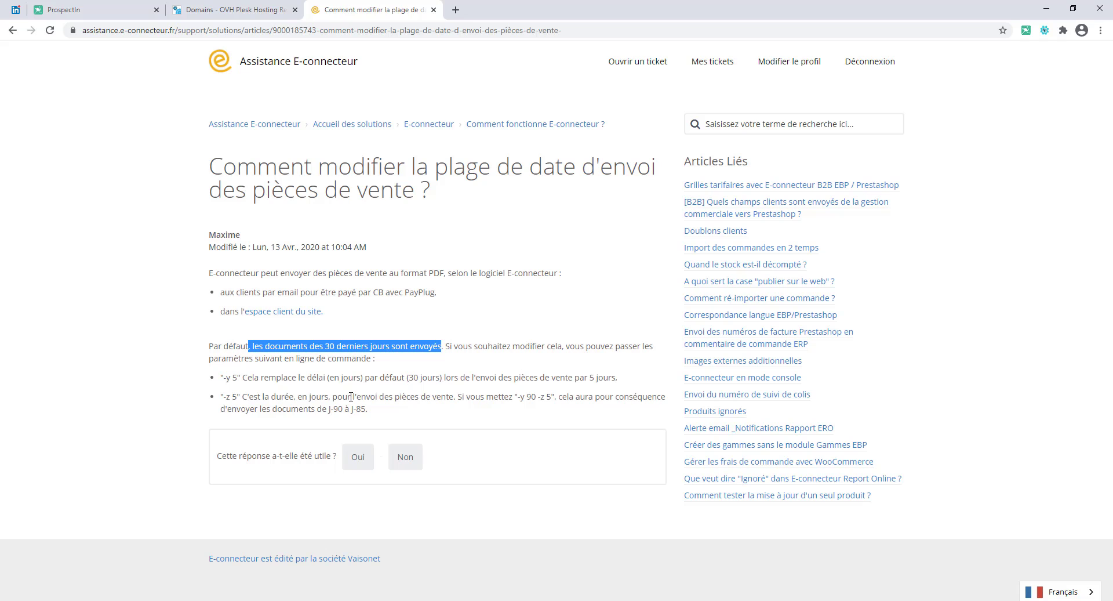
{"action": "left_click", "coordinate": [11, 31]}
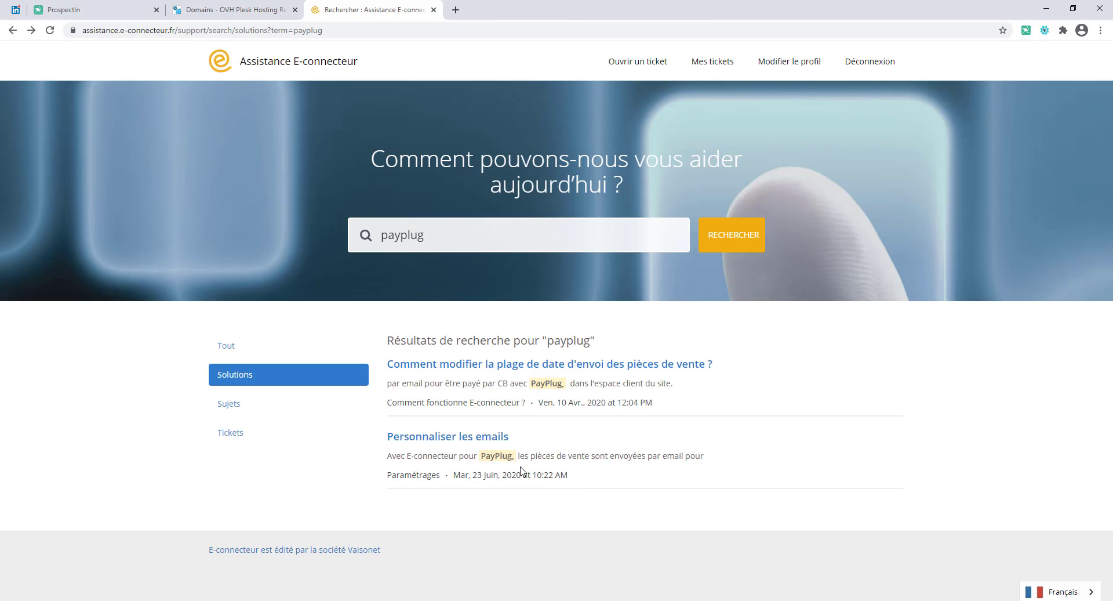
Step: Open the "Personnaliser les emails" article and read its instructions on customising the email settings and HTML template
{"action": "left_click", "coordinate": [444, 444]}
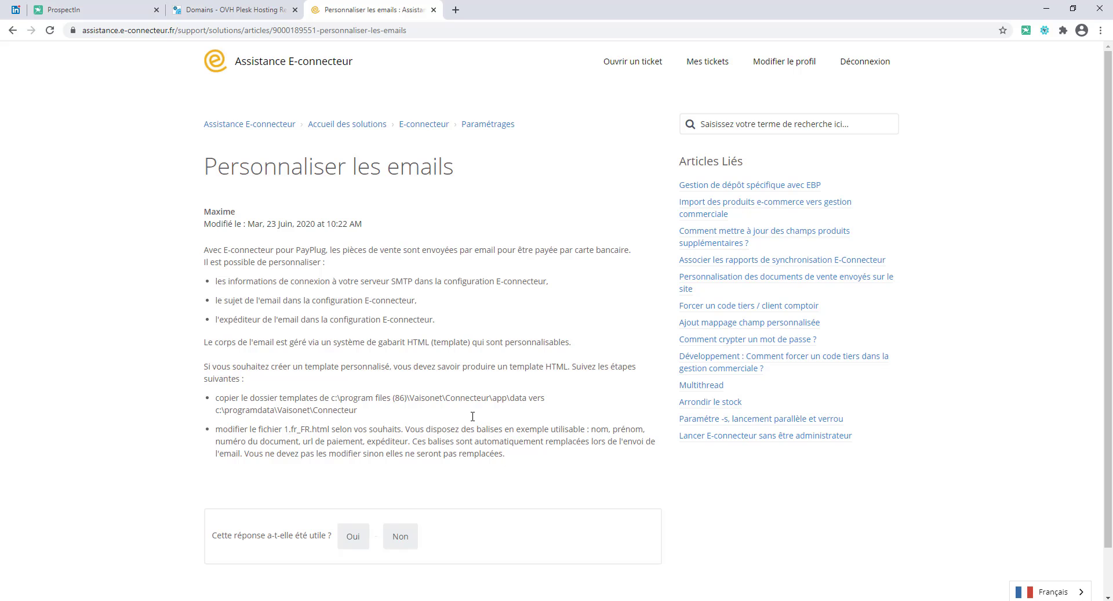
{"action": "left_click_drag", "start_coordinate": [206, 250], "coordinate": [519, 461]}
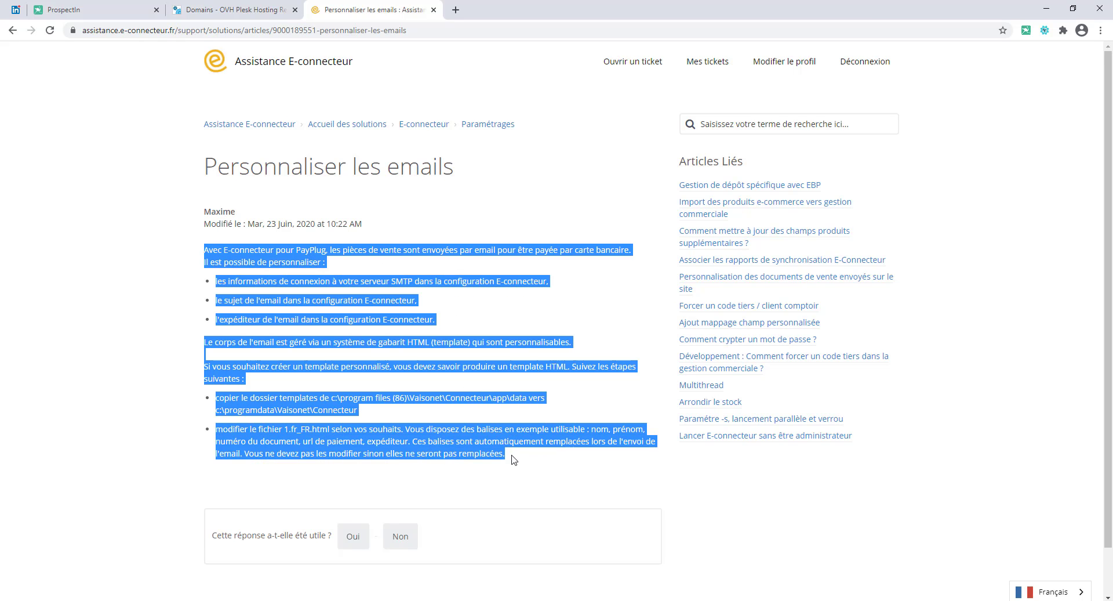
{"action": "left_click", "coordinate": [598, 402]}
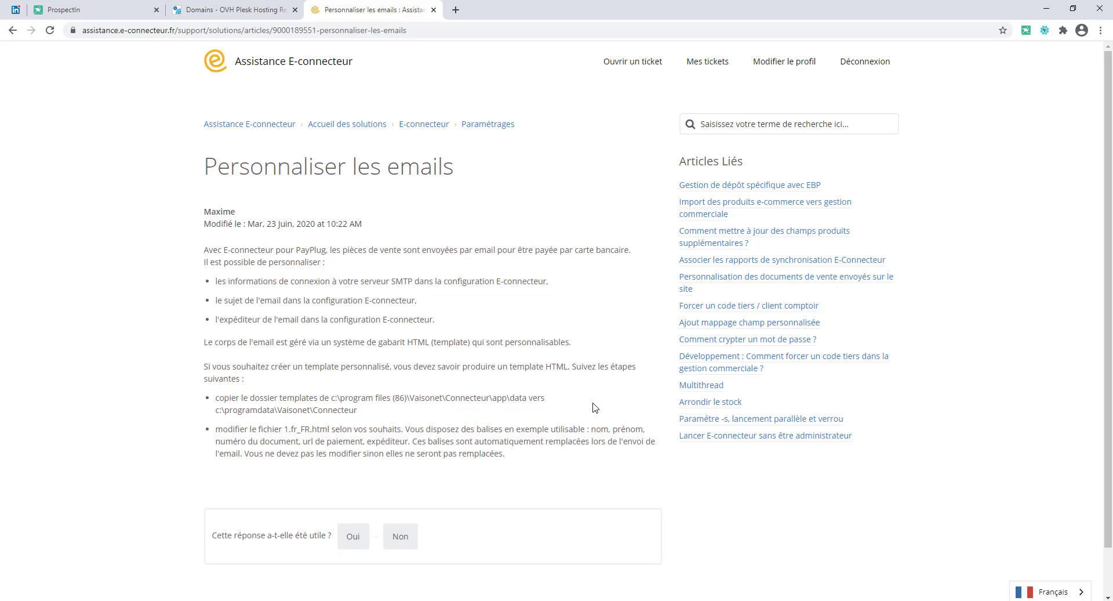
{"action": "left_click", "coordinate": [729, 131]}
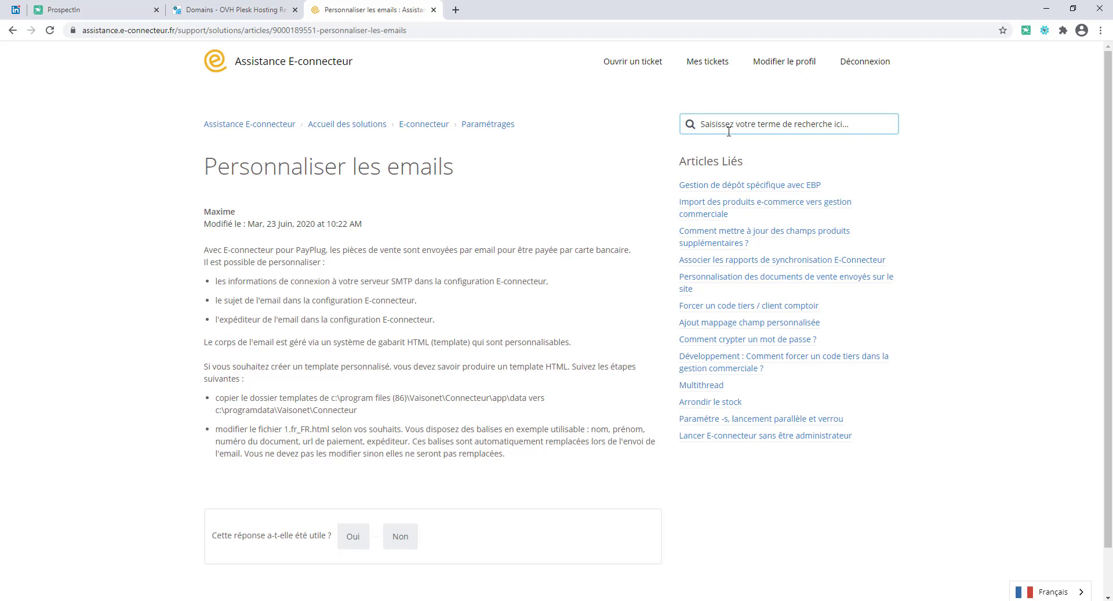
Step: Search the help centre for "plani" and read the article "Comment choisir quand la passerelle sera exécutée ?" on scheduling the connector
{"action": "type", "text": "pl"}
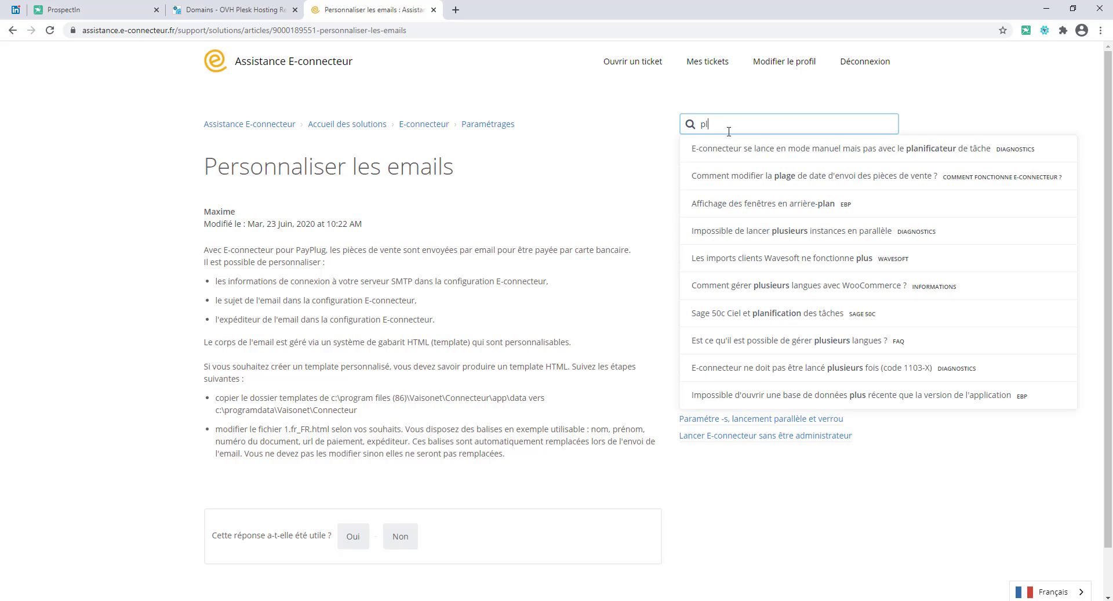
{"action": "type", "text": "a"}
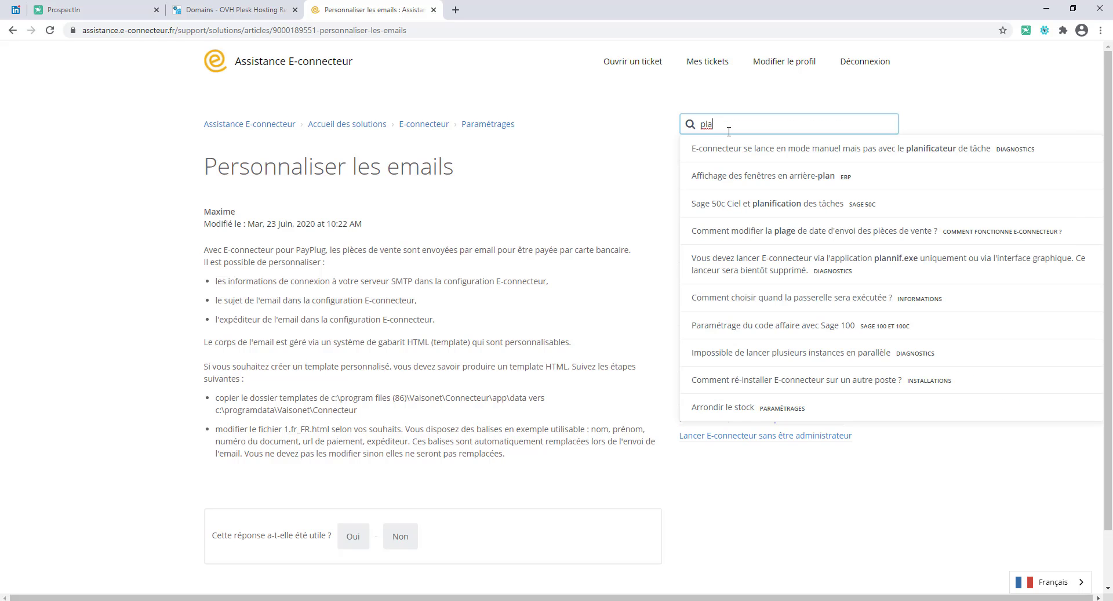
{"action": "type", "text": "ni"}
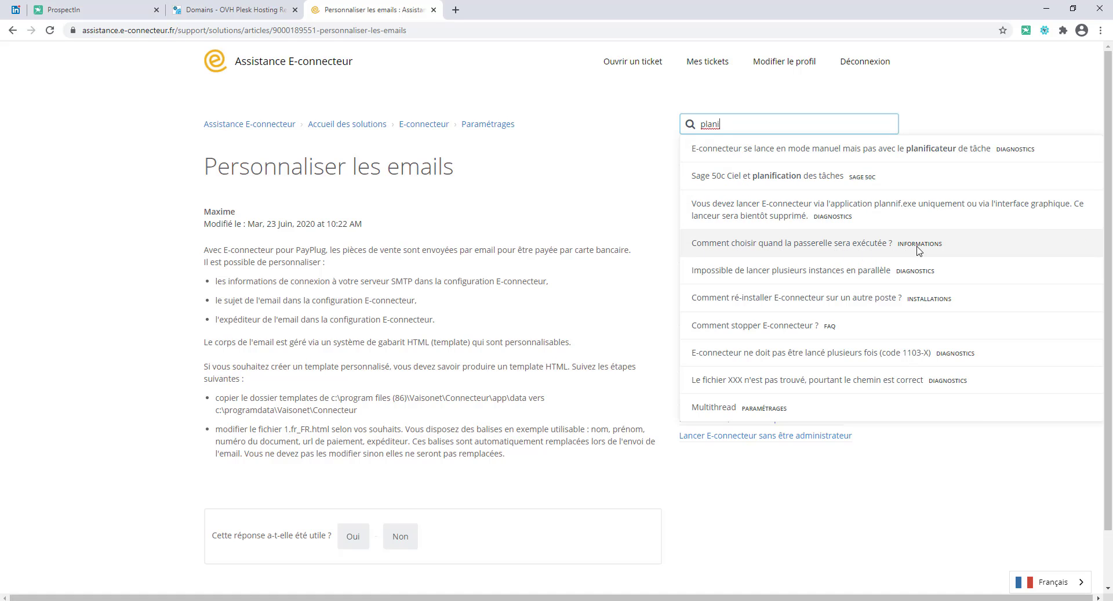
{"action": "left_click", "coordinate": [785, 250]}
{"action": "scroll", "coordinate": [348, 273], "scroll_direction": "down", "scroll_amount": 12}
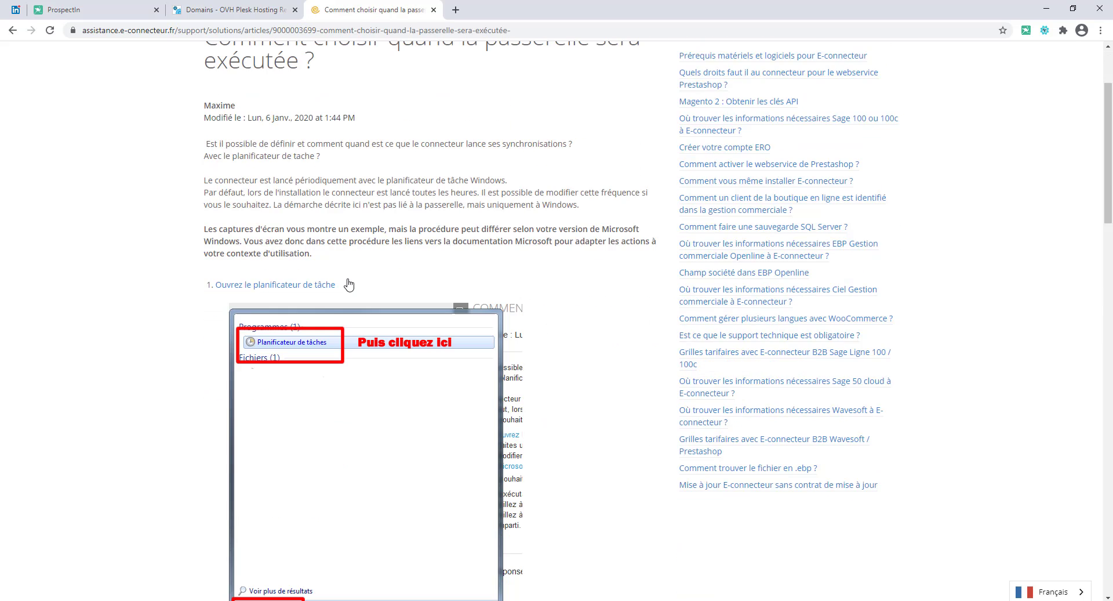
{"action": "scroll", "coordinate": [395, 377], "scroll_direction": "down", "scroll_amount": 4}
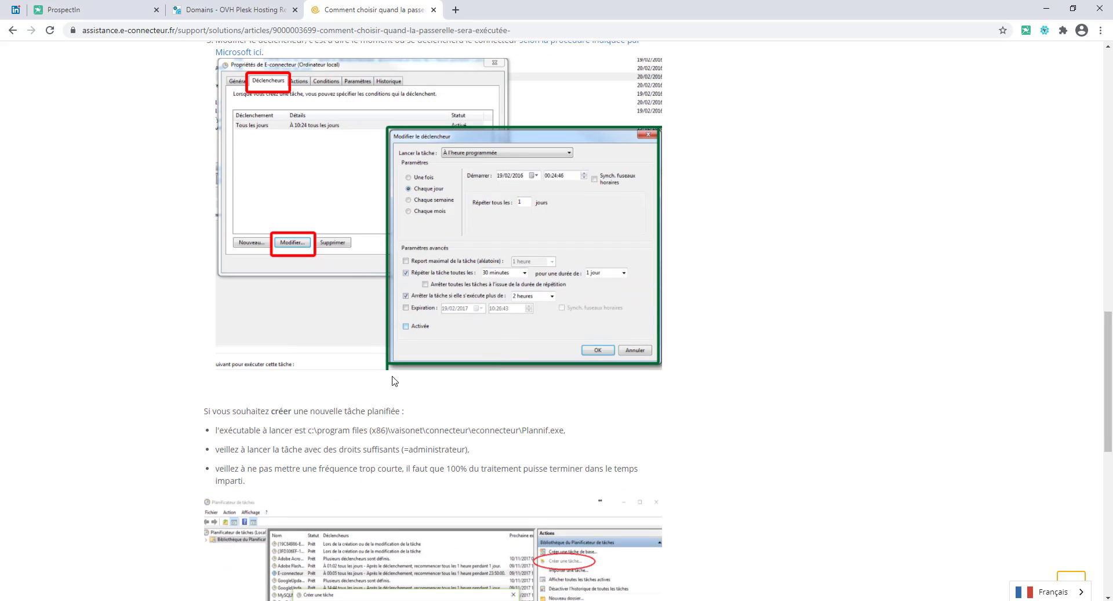
{"action": "scroll", "coordinate": [408, 394], "scroll_direction": "up", "scroll_amount": 8}
{"action": "scroll", "coordinate": [409, 392], "scroll_direction": "up", "scroll_amount": 10}
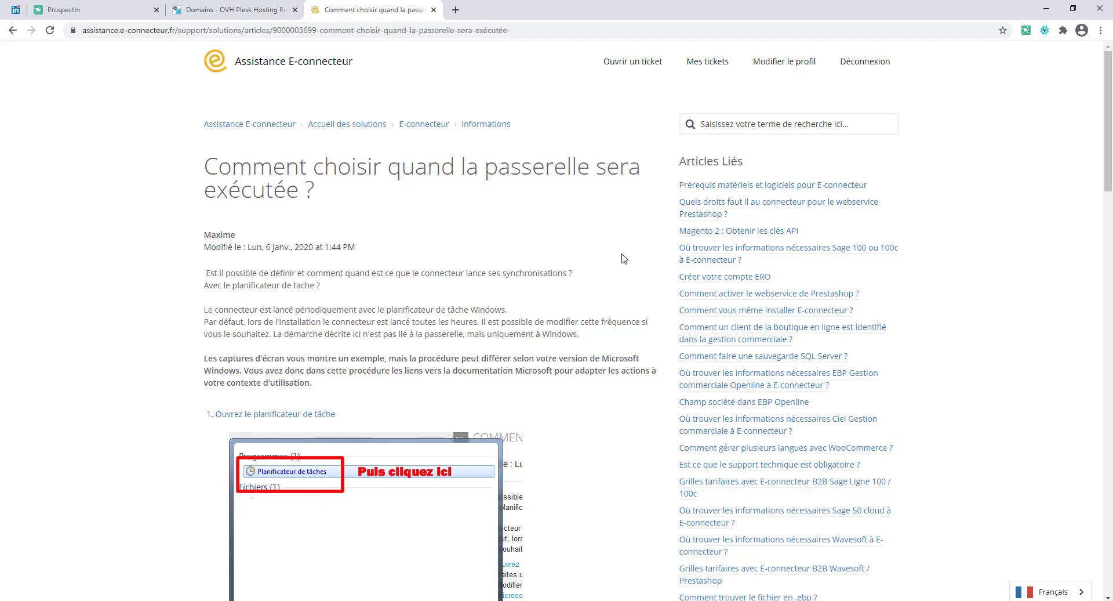
Step: Search the help centre for "profil" and read the "Créer un profil E-connecteur" article on creating profiles and their scheduled task actions
{"action": "left_click", "coordinate": [711, 122]}
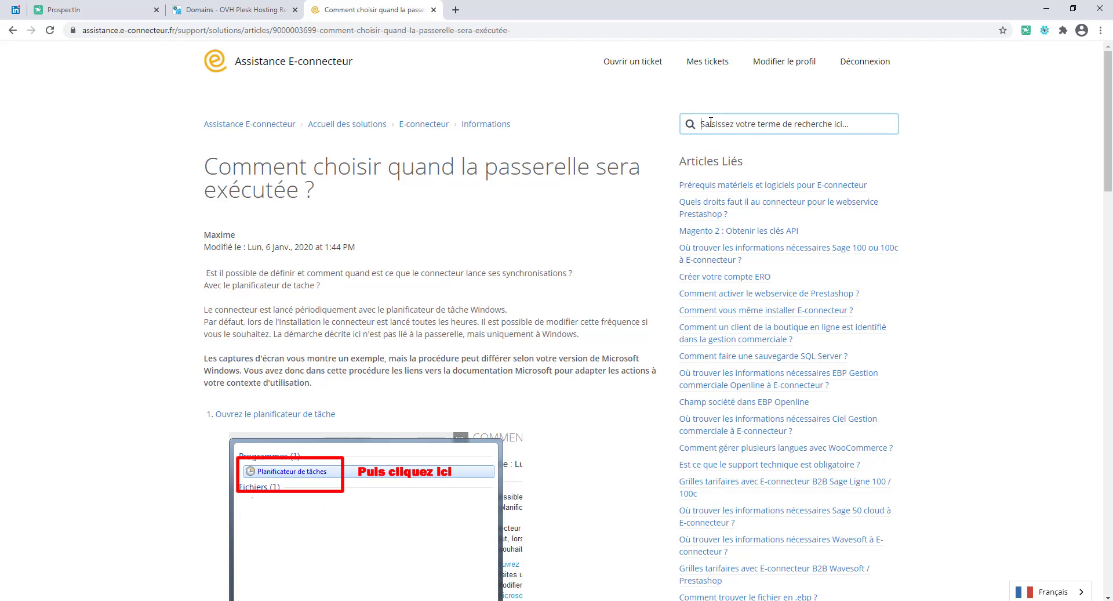
{"action": "type", "text": "profi"}
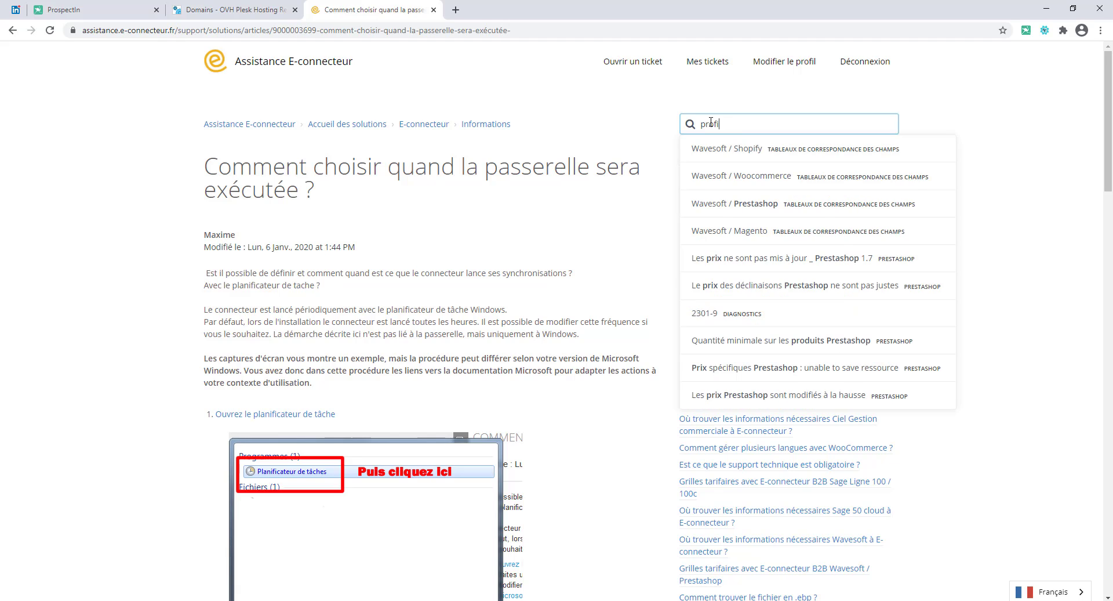
{"action": "type", "text": "l"}
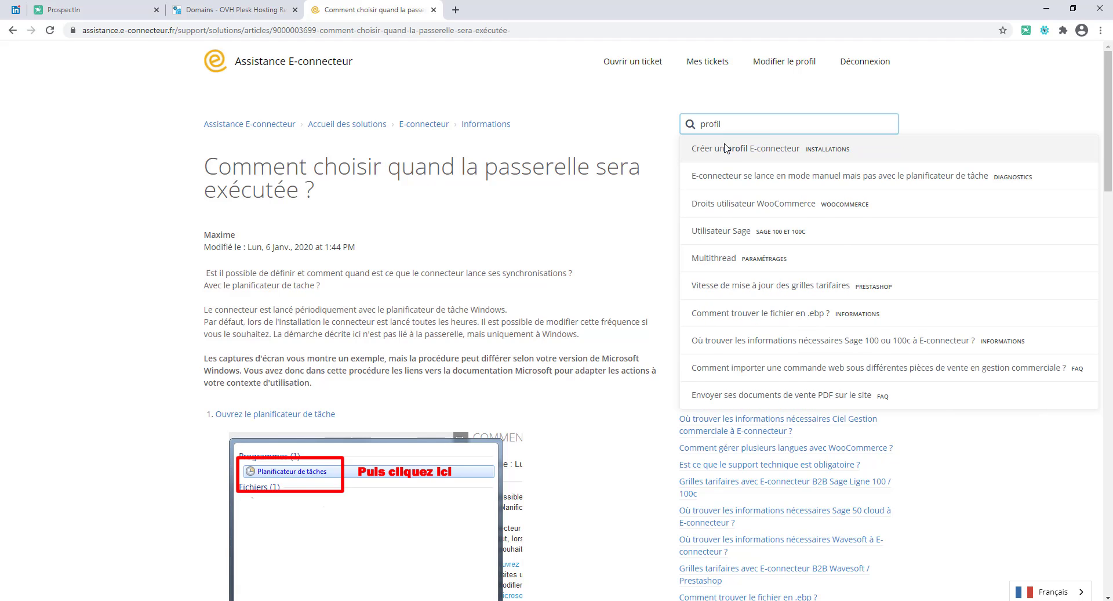
{"action": "left_click", "coordinate": [728, 153]}
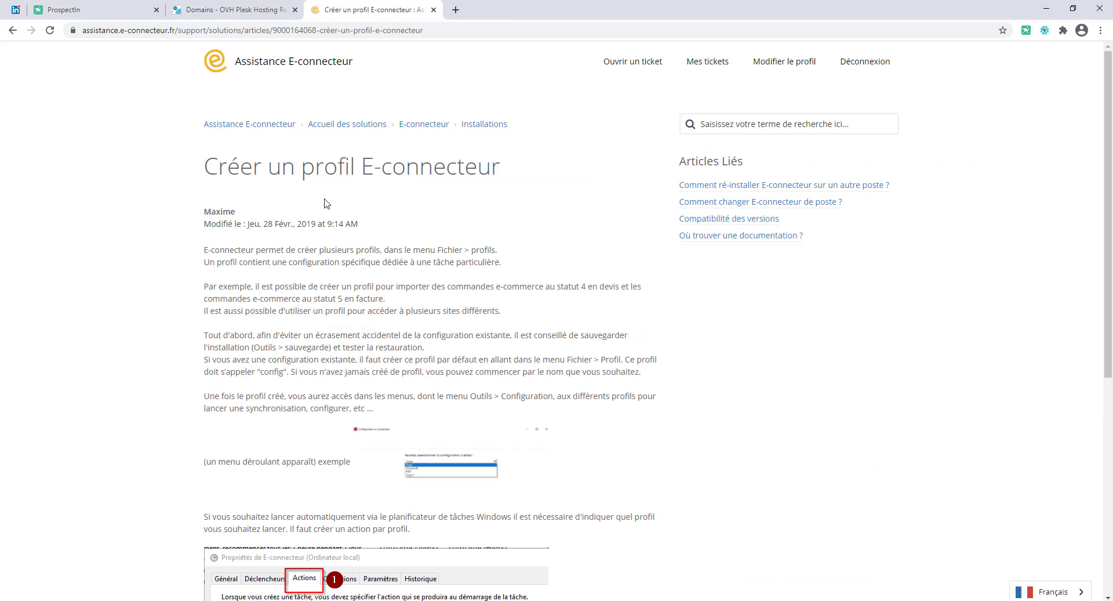
{"action": "scroll", "coordinate": [251, 336], "scroll_direction": "down", "scroll_amount": 1}
{"action": "scroll", "coordinate": [572, 278], "scroll_direction": "down", "scroll_amount": 5}
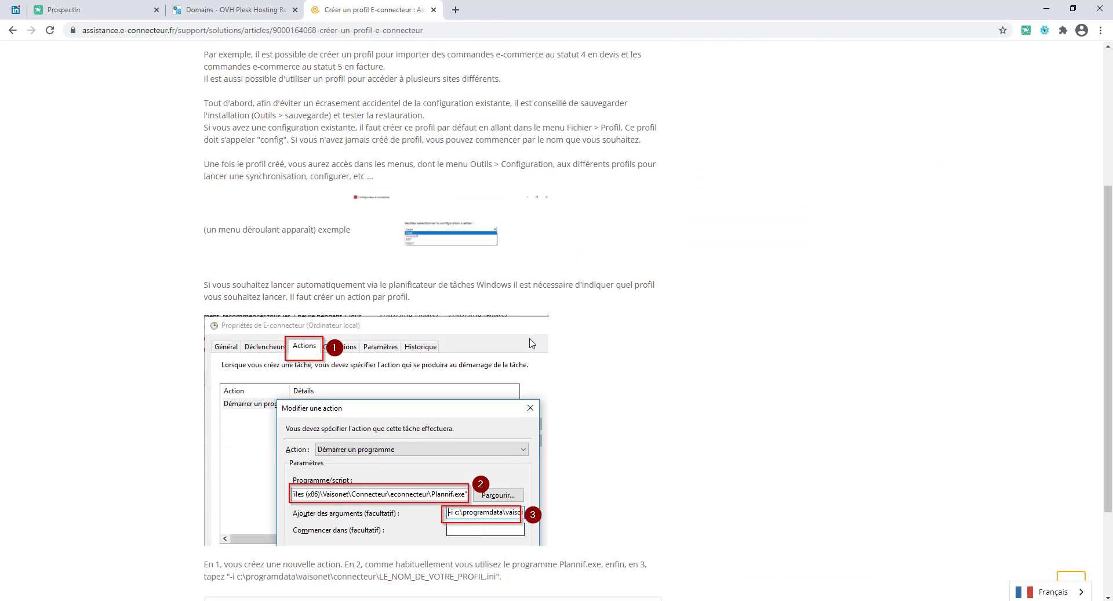
{"action": "scroll", "coordinate": [529, 361], "scroll_direction": "up", "scroll_amount": 6}
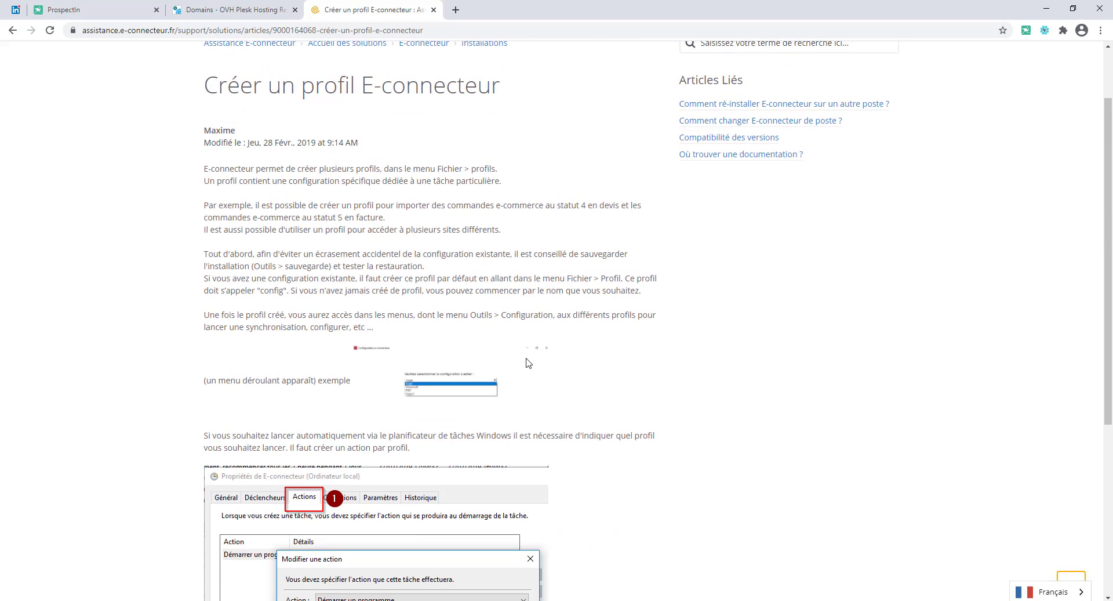